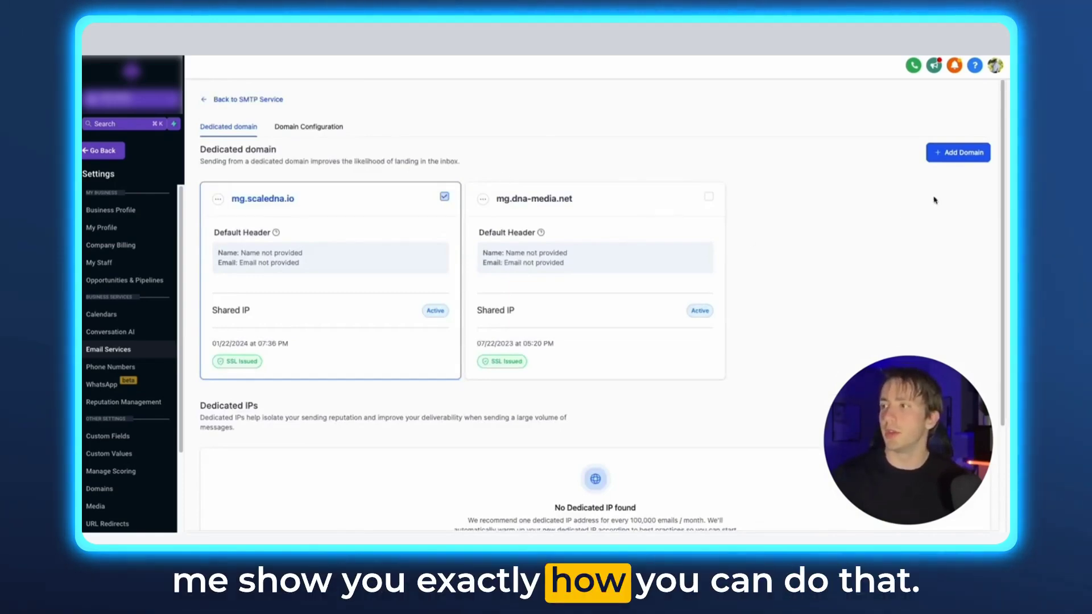
Step: Open the Add new domain form and highlight its notes on new DNS records and using a subdomain
{"action": "left_click", "coordinate": [958, 153]}
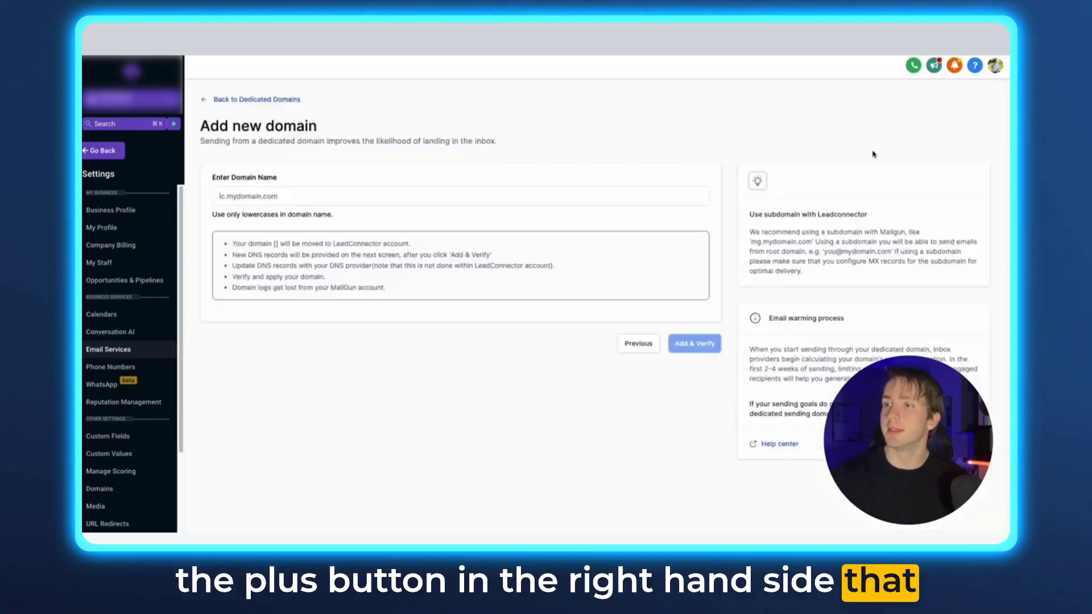
{"action": "left_click", "coordinate": [538, 196]}
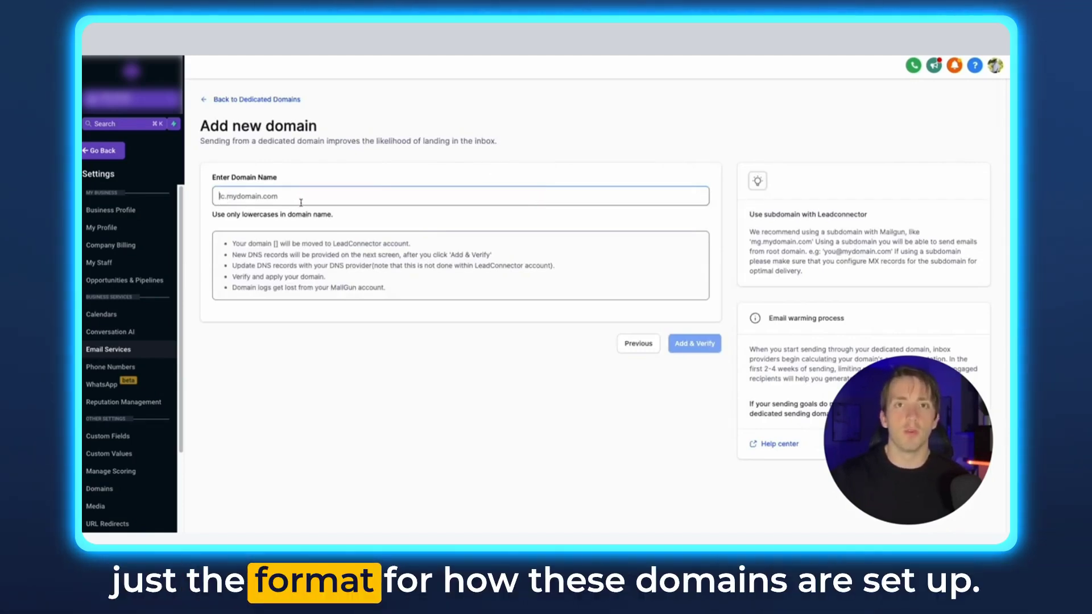
{"action": "left_click", "coordinate": [239, 195]}
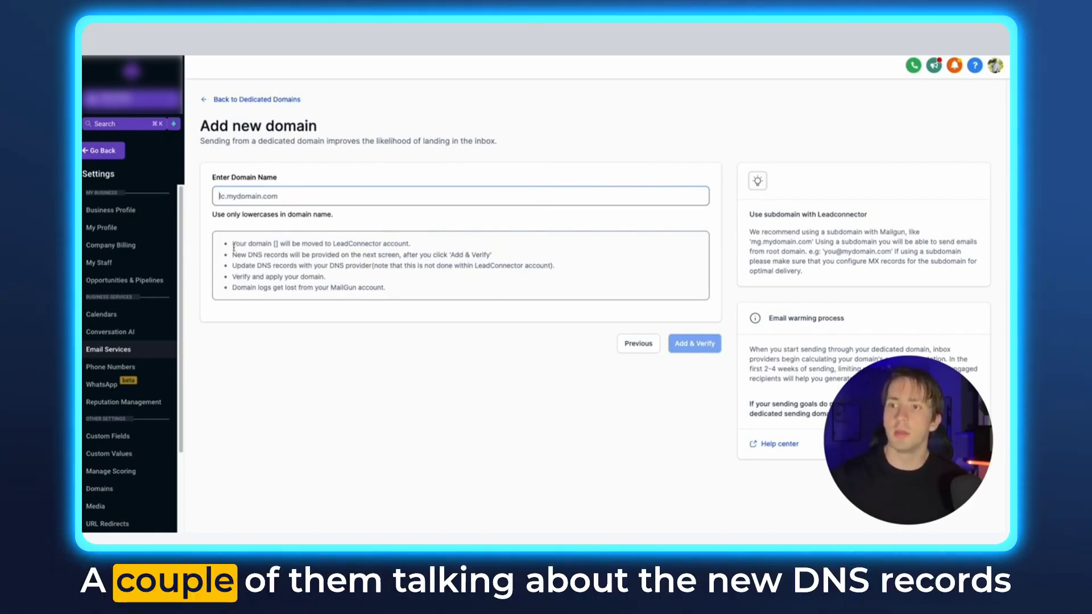
{"action": "left_click_drag", "start_coordinate": [232, 255], "coordinate": [494, 254]}
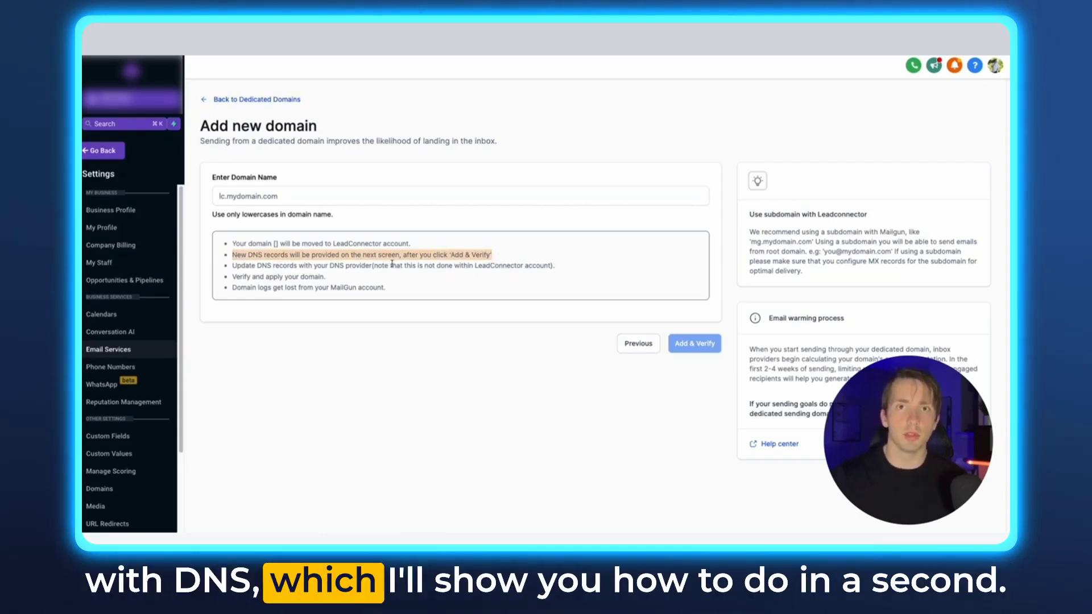
{"action": "left_click", "coordinate": [732, 229]}
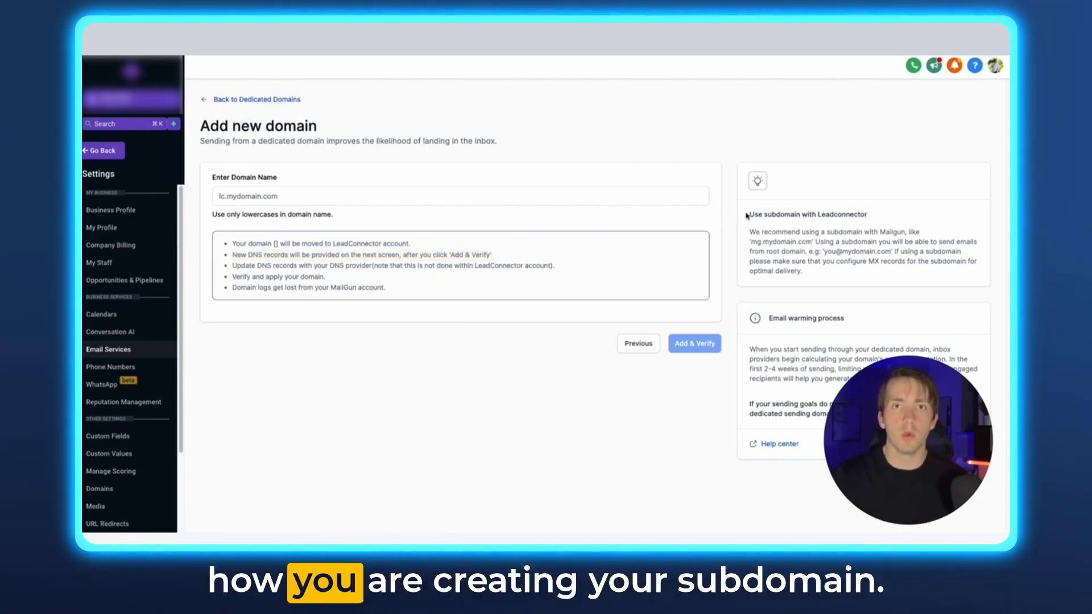
{"action": "left_click_drag", "start_coordinate": [750, 233], "coordinate": [774, 242]}
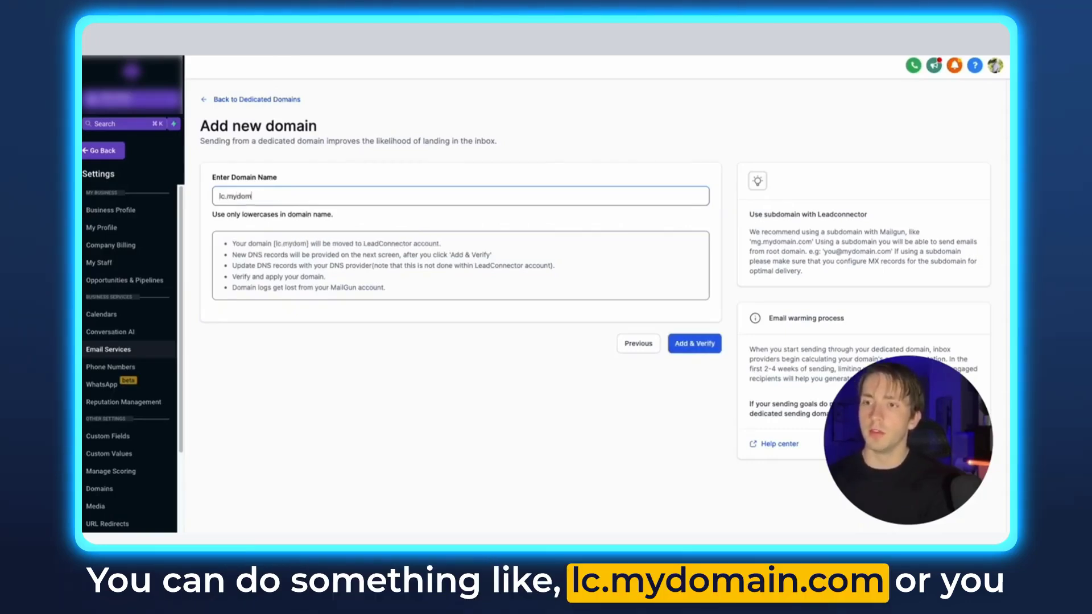
Step: Try other example subdomain prefixes, then replace the whole domain field with mg.coachingdna
{"action": "type", "text": "om"}
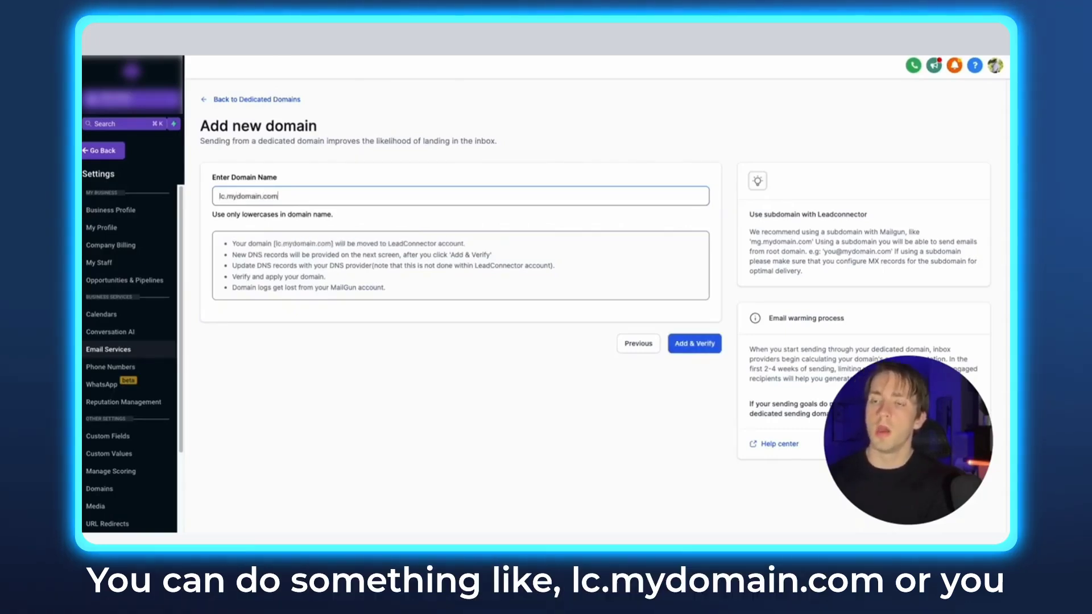
{"action": "left_click", "coordinate": [224, 196]}
{"action": "key", "text": "BackSpace"}
{"action": "key", "text": "BackSpace"}
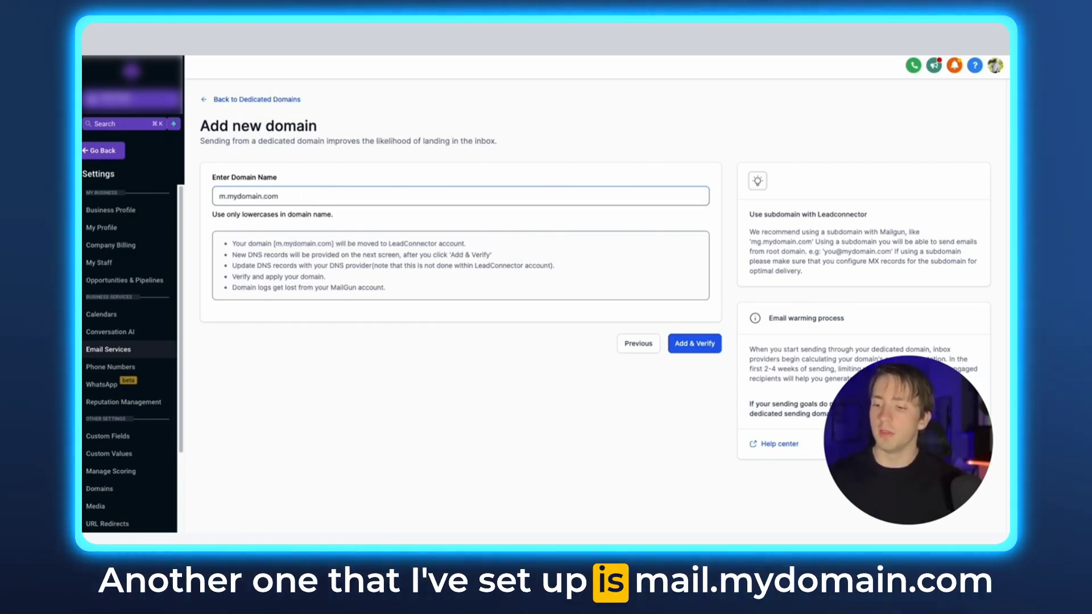
{"action": "type", "text": "ail"}
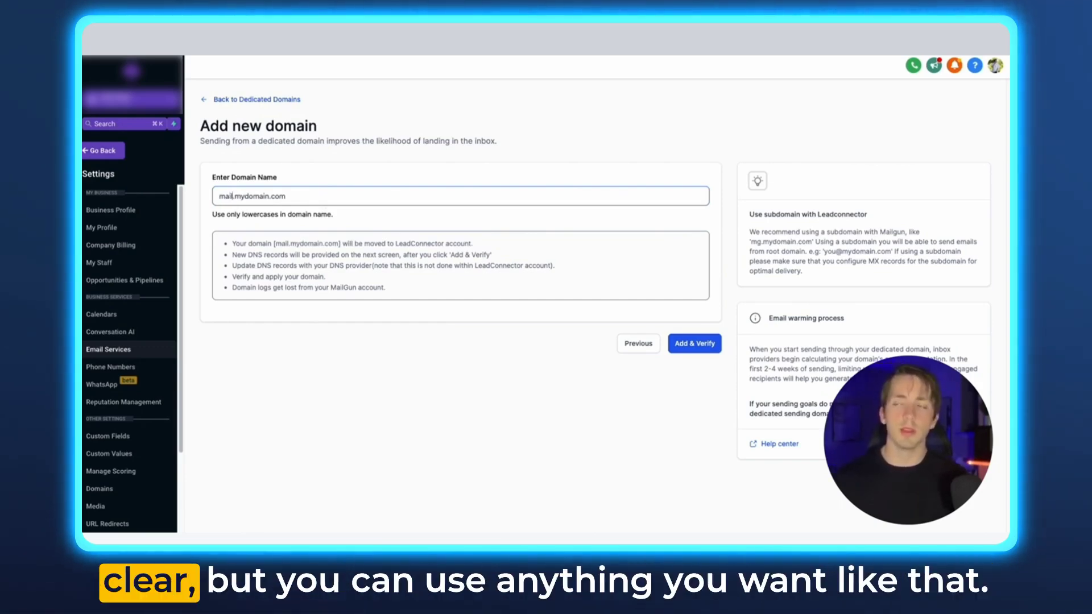
{"action": "triple_click", "coordinate": [322, 192]}
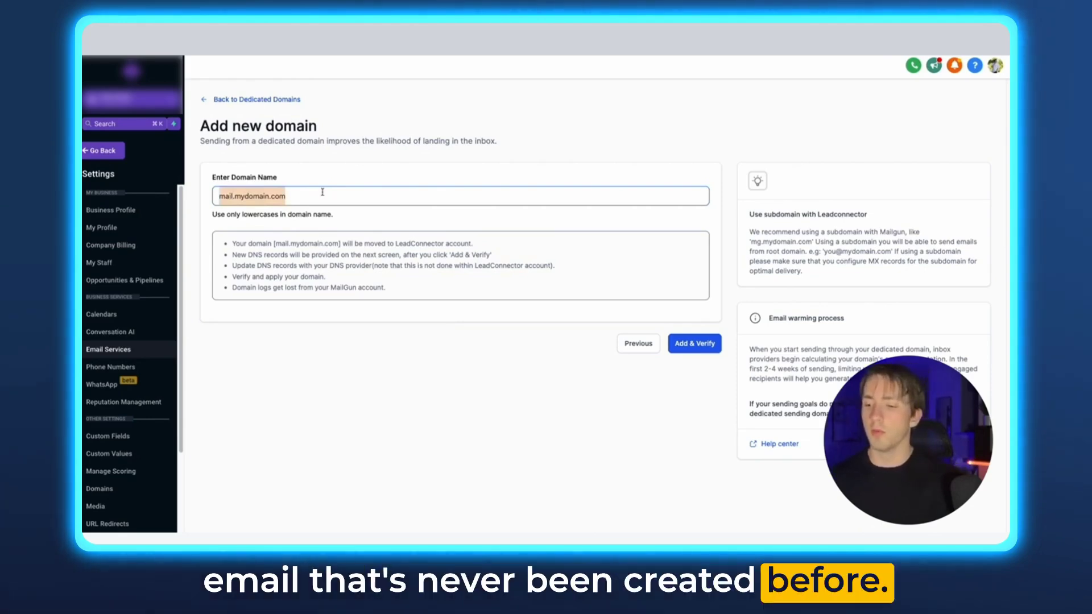
{"action": "type", "text": "mg.co"}
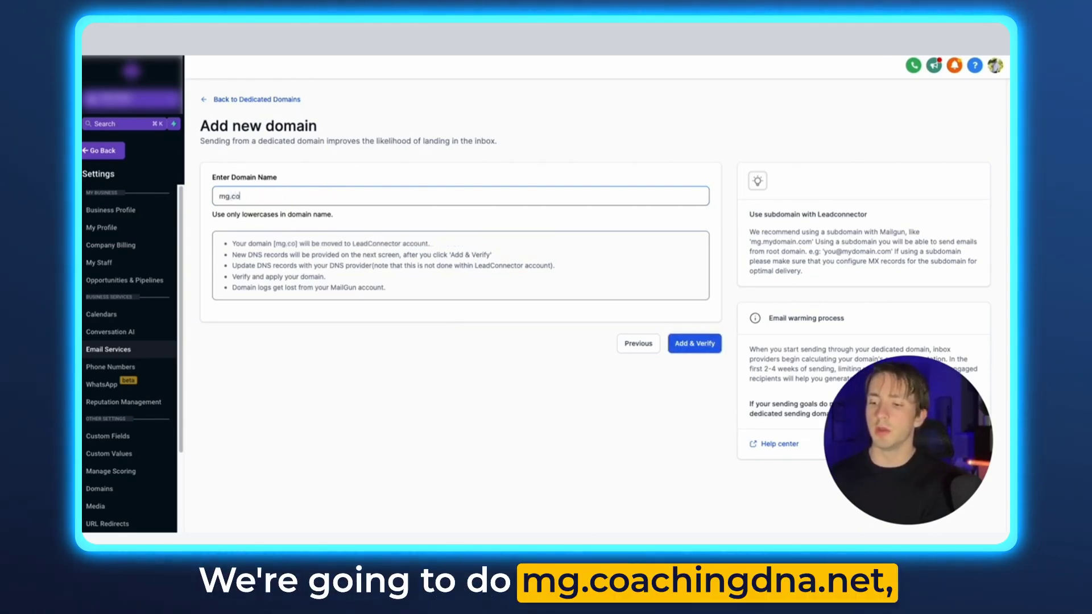
{"action": "type", "text": "achingdna.net"}
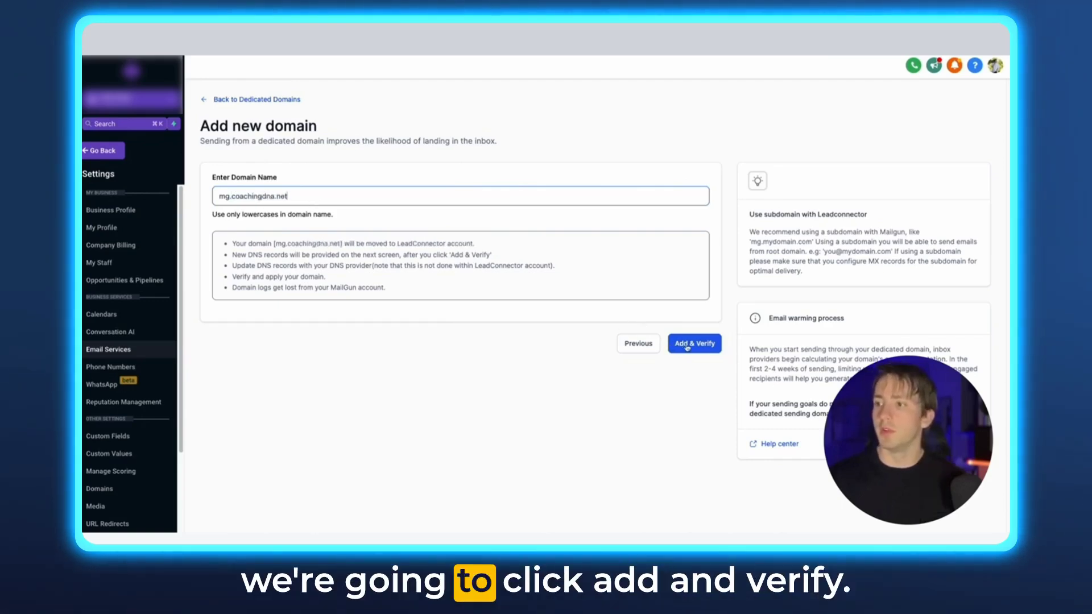
Step: Add mg.coachingdna.net and continue to retrieve its TXT, CNAME and MX records
{"action": "left_click", "coordinate": [686, 345]}
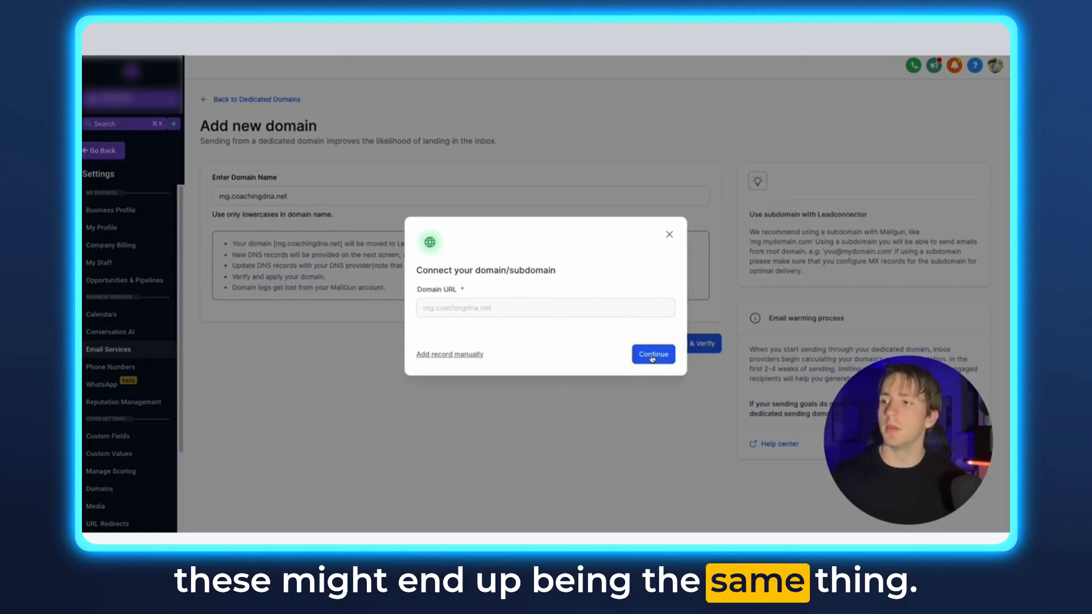
{"action": "left_click", "coordinate": [652, 357]}
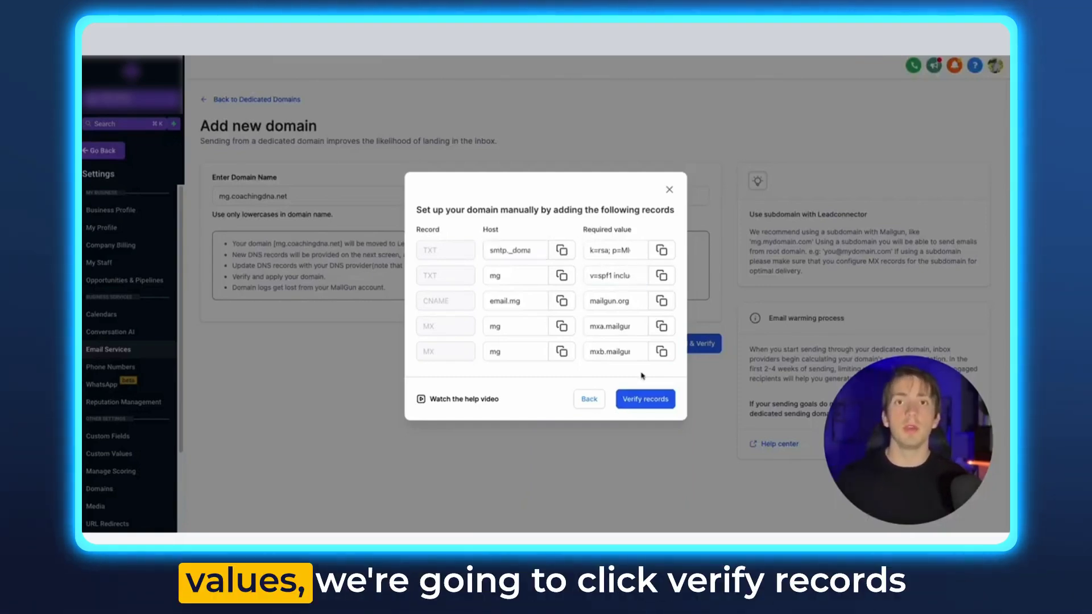
Step: Verify mg.coachingdna.net's DNS records and go back to the dedicated domains list
{"action": "left_click", "coordinate": [652, 401]}
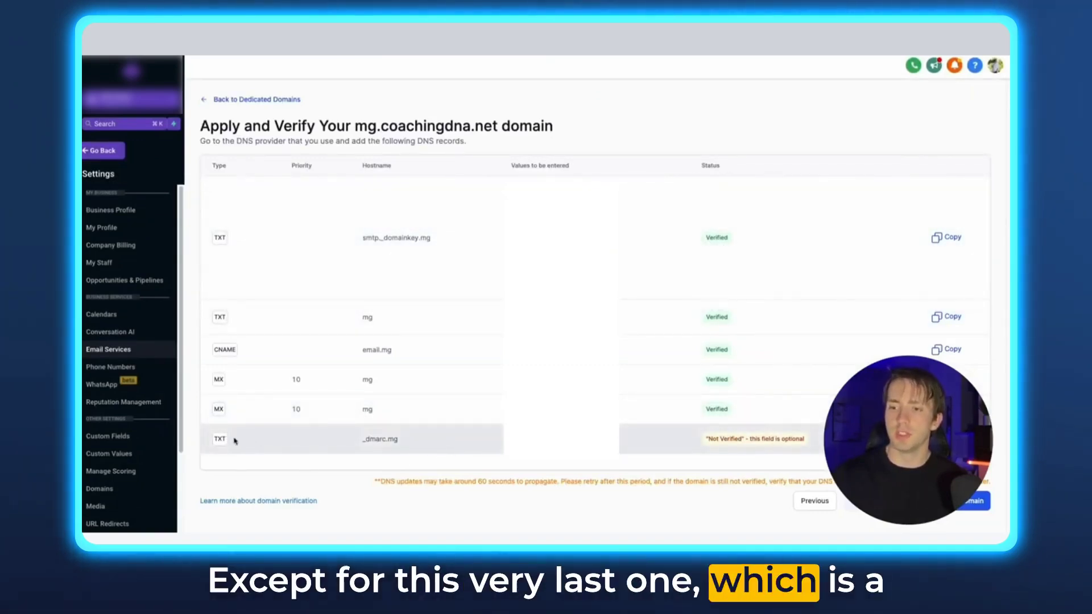
{"action": "left_click", "coordinate": [712, 440]}
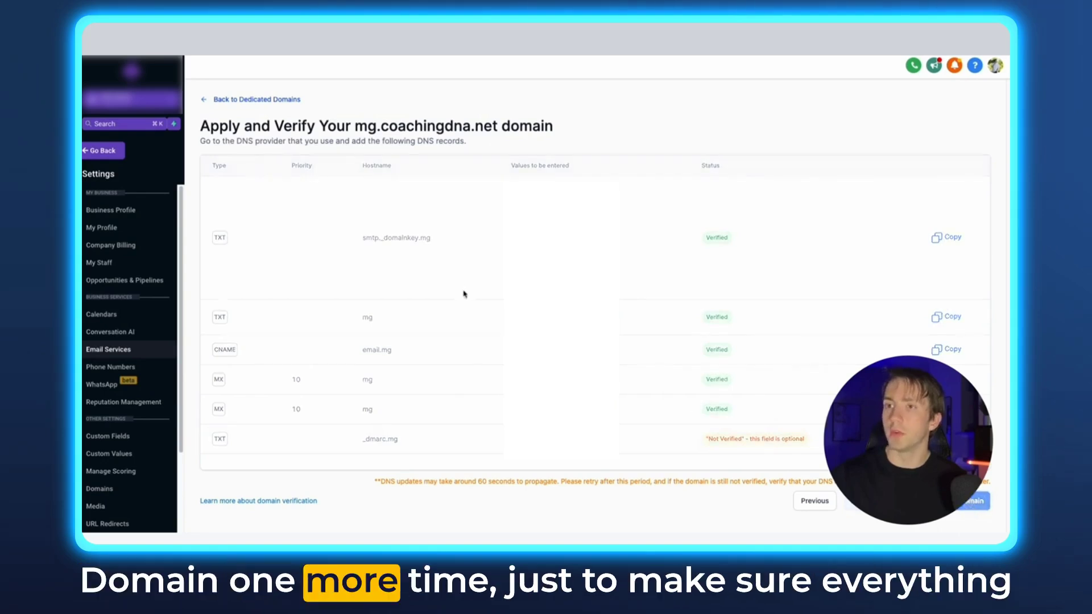
{"action": "left_click", "coordinate": [973, 500]}
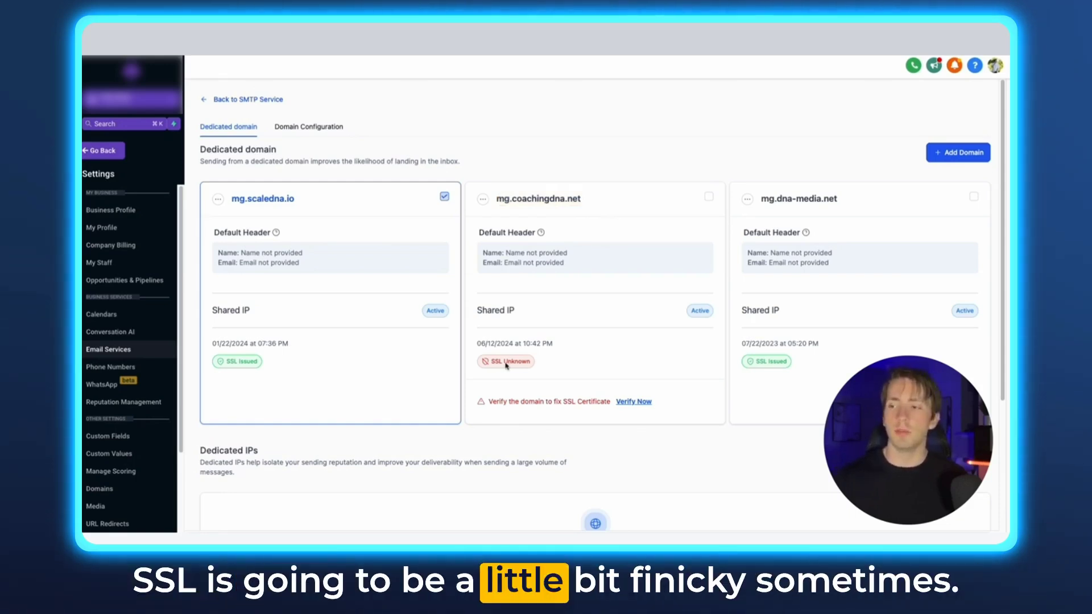
Step: Note the SSL certificate warning and run Verify Now again on mg.coachingdna.net
{"action": "left_click_drag", "start_coordinate": [488, 403], "coordinate": [526, 402]}
{"action": "left_click", "coordinate": [567, 402]}
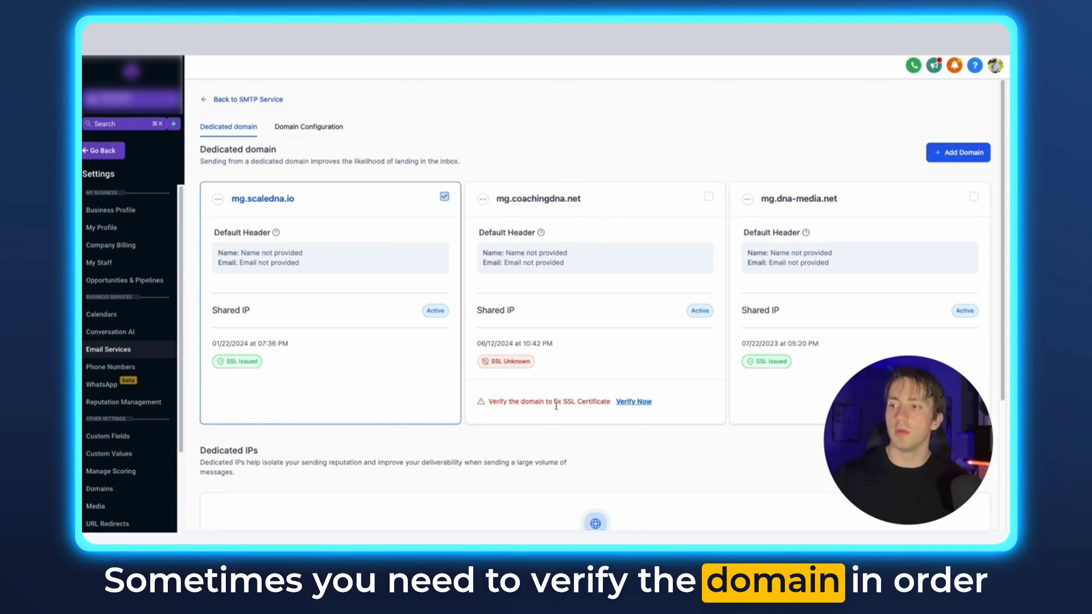
{"action": "left_click", "coordinate": [638, 404]}
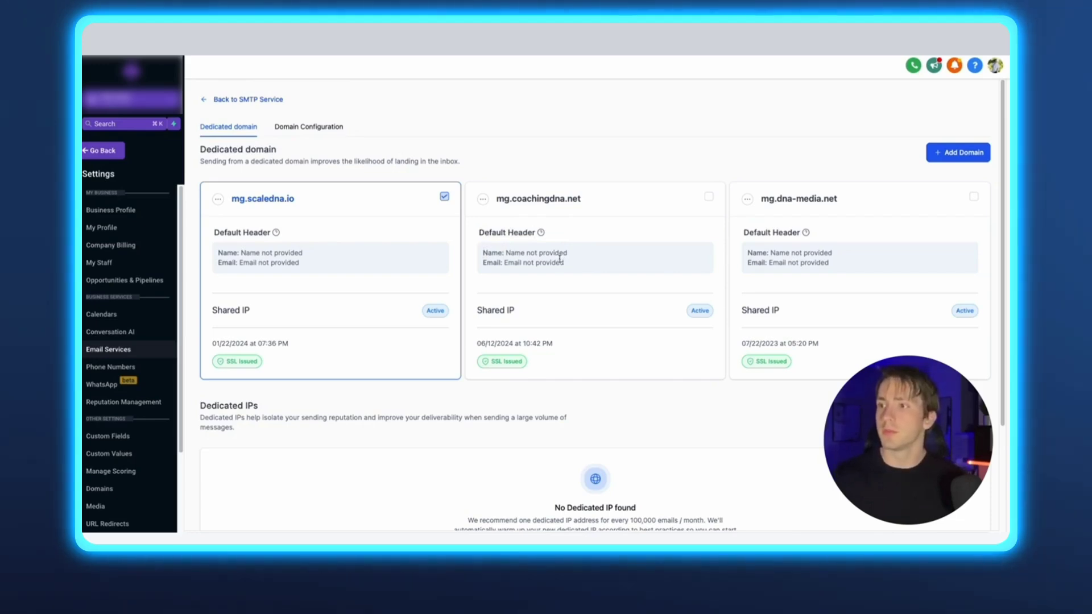
Step: Save a sender name and sender email as mg.coachingdna.net's default header
{"action": "left_click_drag", "start_coordinate": [497, 198], "coordinate": [585, 202]}
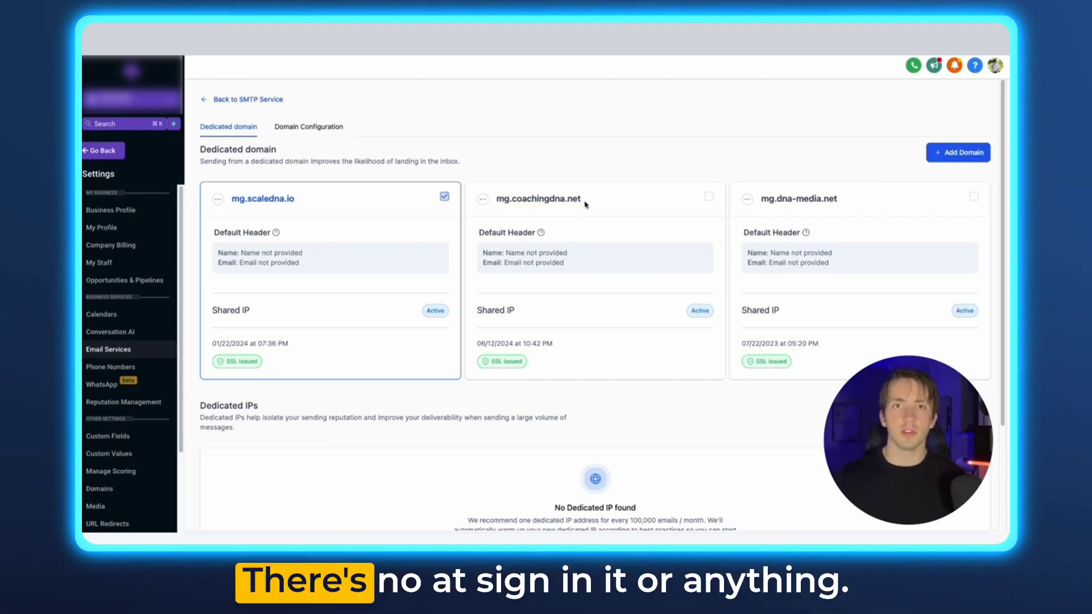
{"action": "left_click", "coordinate": [483, 200]}
{"action": "left_click", "coordinate": [477, 149]}
{"action": "left_click", "coordinate": [519, 307]}
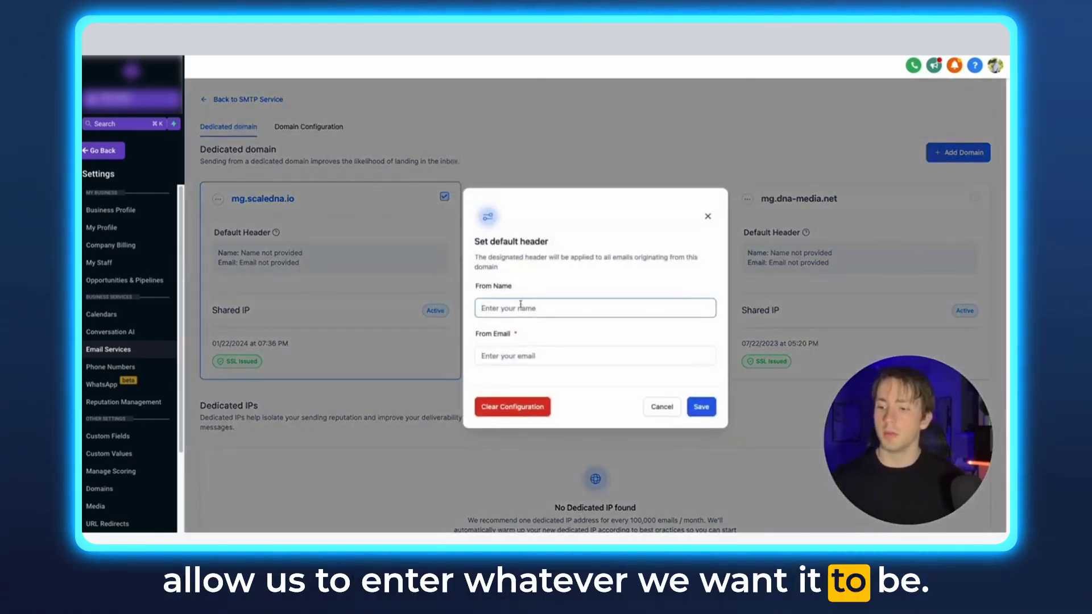
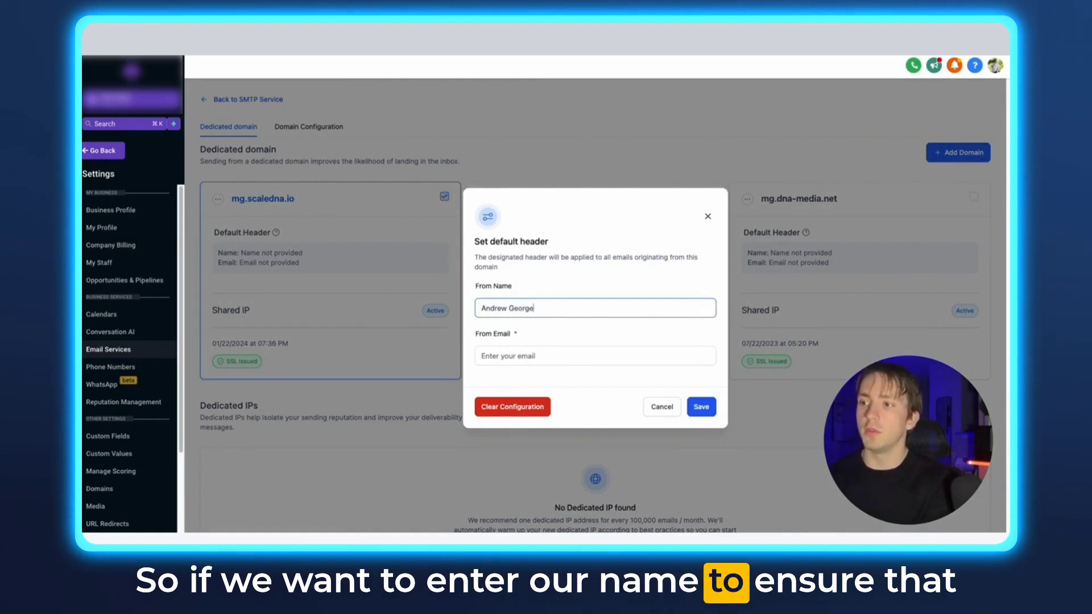
{"action": "left_click", "coordinate": [556, 357]}
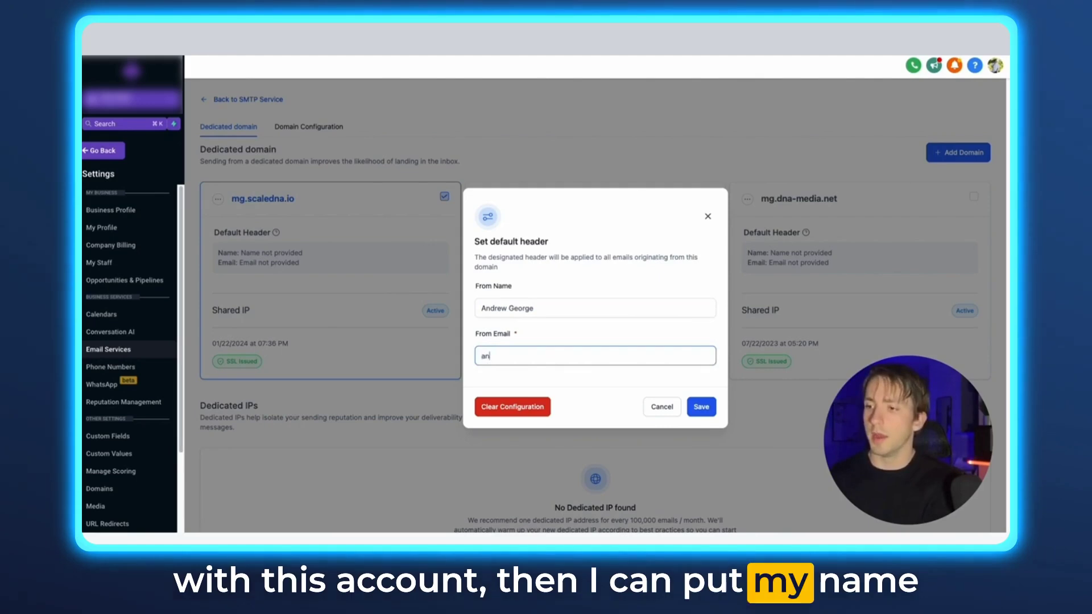
{"action": "left_click", "coordinate": [690, 408]}
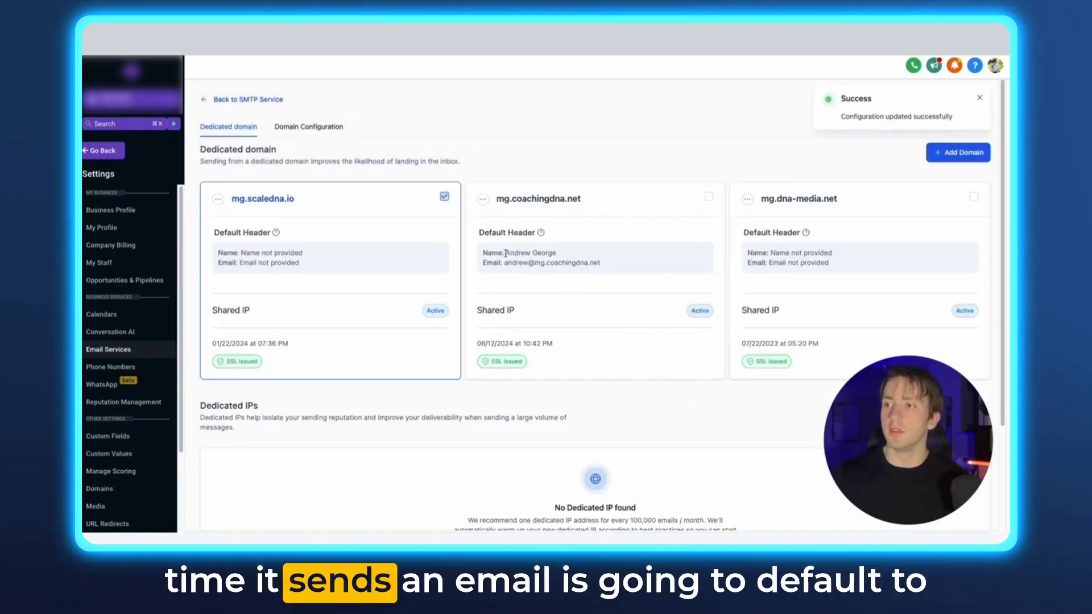
Step: Highlight the new sender details and reopen the mg.coachingdna.net actions menu
{"action": "mouse_move", "coordinate": [487, 254]}
{"action": "left_mouse_down"}
{"action": "mouse_move", "coordinate": [599, 263]}
{"action": "mouse_move", "coordinate": [478, 254]}
{"action": "left_mouse_up"}
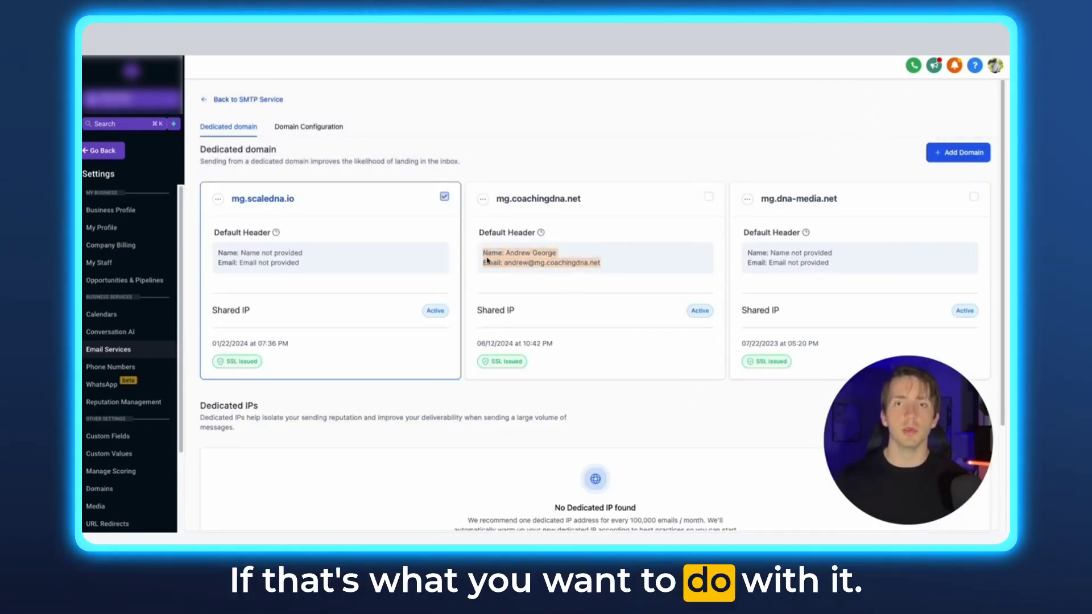
{"action": "left_click", "coordinate": [483, 198]}
{"action": "left_click", "coordinate": [483, 198]}
{"action": "left_click", "coordinate": [483, 199]}
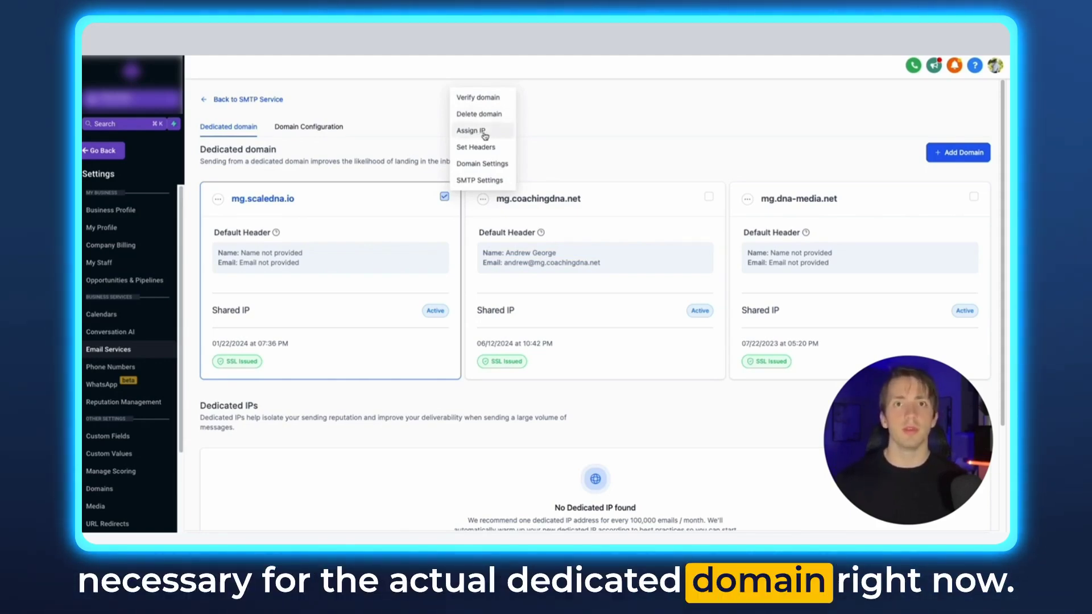
Step: Review Email Tracking Control in Domain Settings, then view mg.coachingdna.net's SMTP settings
{"action": "left_click", "coordinate": [486, 164]}
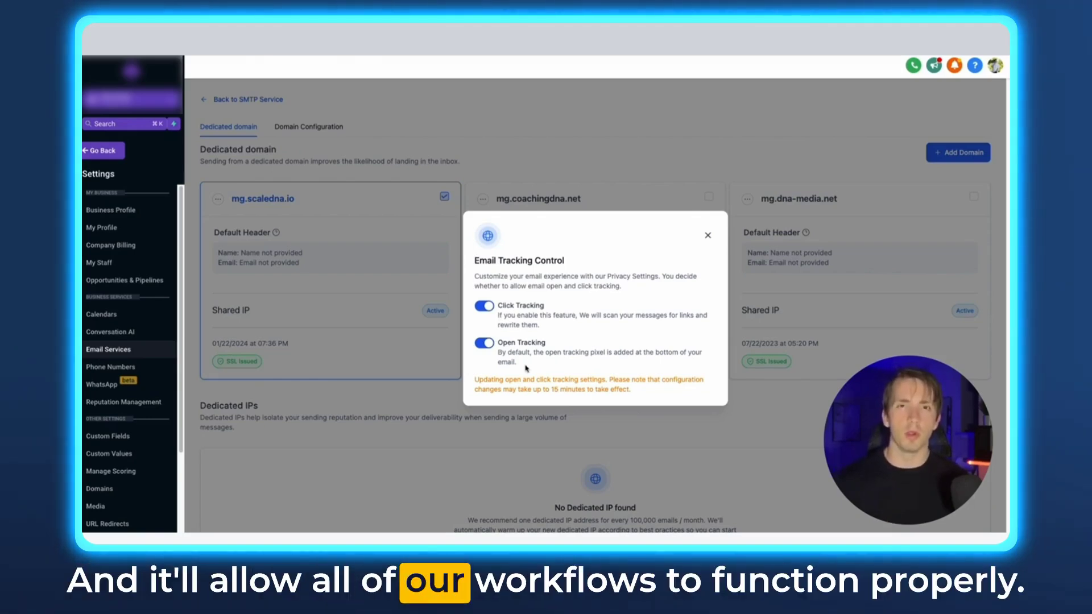
{"action": "left_click", "coordinate": [708, 235]}
{"action": "left_click", "coordinate": [444, 197]}
{"action": "left_click", "coordinate": [487, 185]}
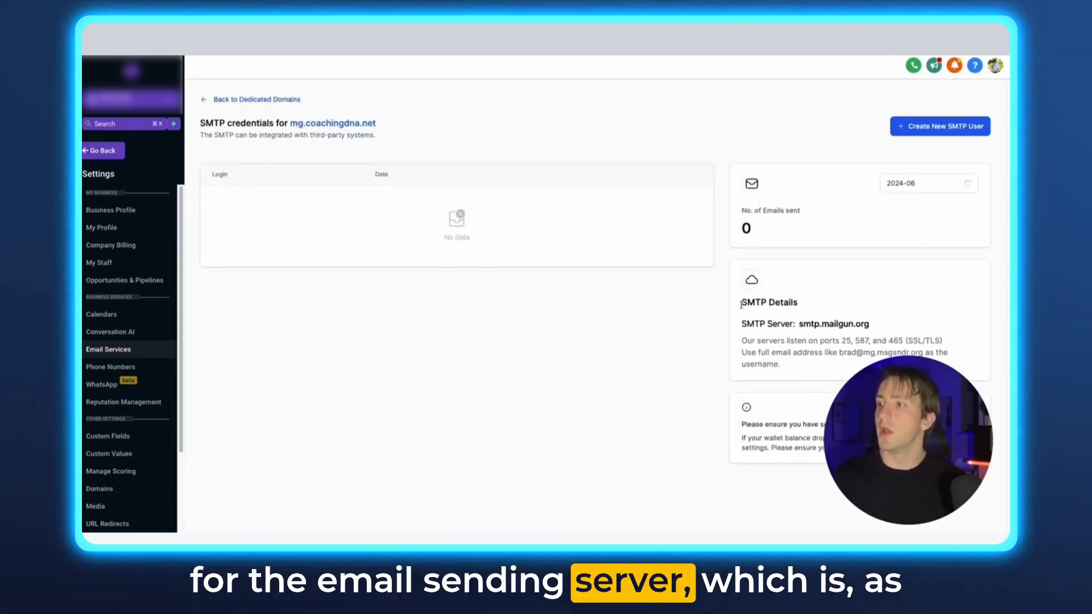
Step: Return to Dedicated Domains and tick mg.coachingdna.net's checkbox to make it the default
{"action": "left_click_drag", "start_coordinate": [742, 316], "coordinate": [908, 327]}
{"action": "left_click", "coordinate": [913, 332]}
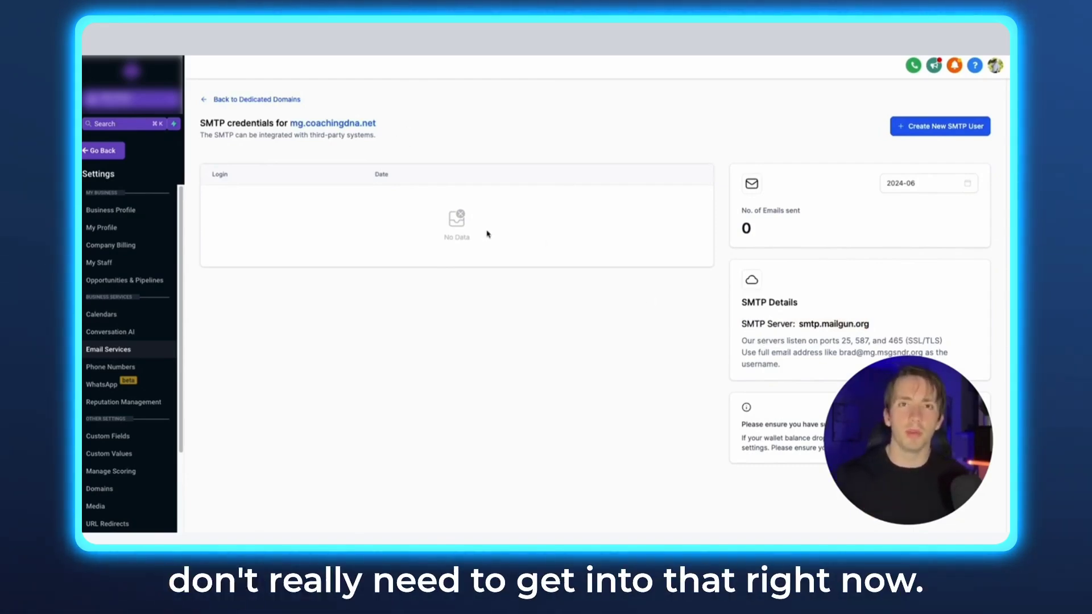
{"action": "left_click", "coordinate": [267, 99]}
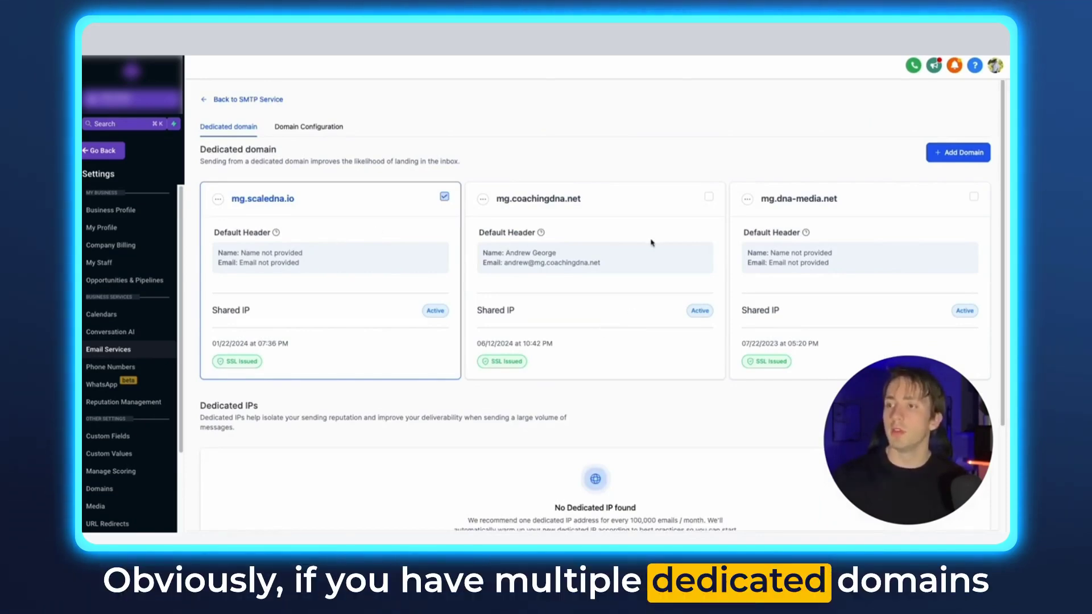
{"action": "left_click", "coordinate": [708, 197]}
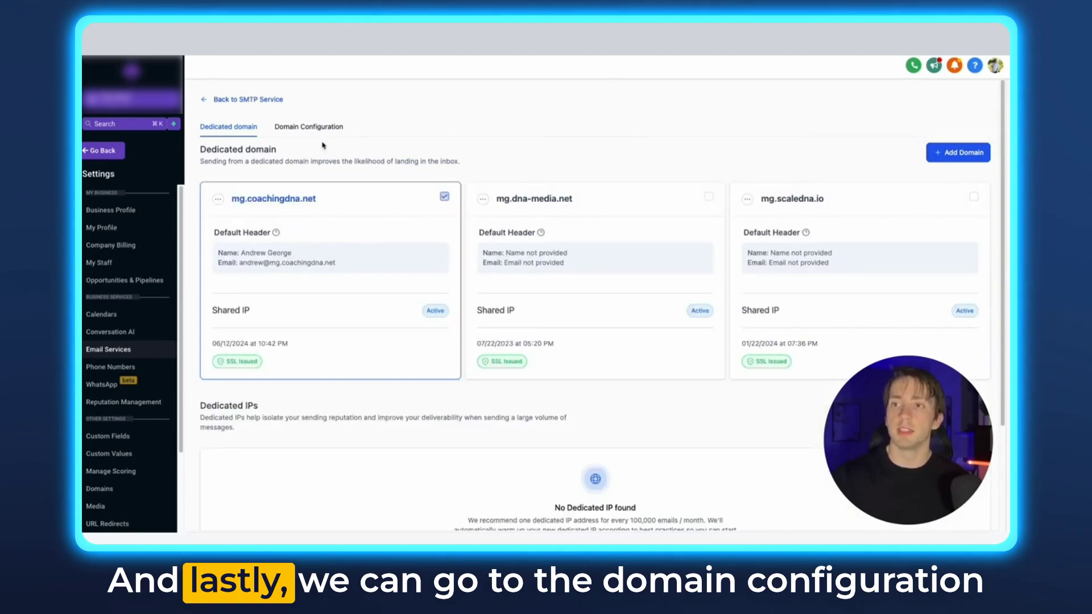
Step: Open Domain Configuration and highlight the One-One Conversation, Campaign, Bulk Email and Default Dedicated fields
{"action": "left_click", "coordinate": [290, 129]}
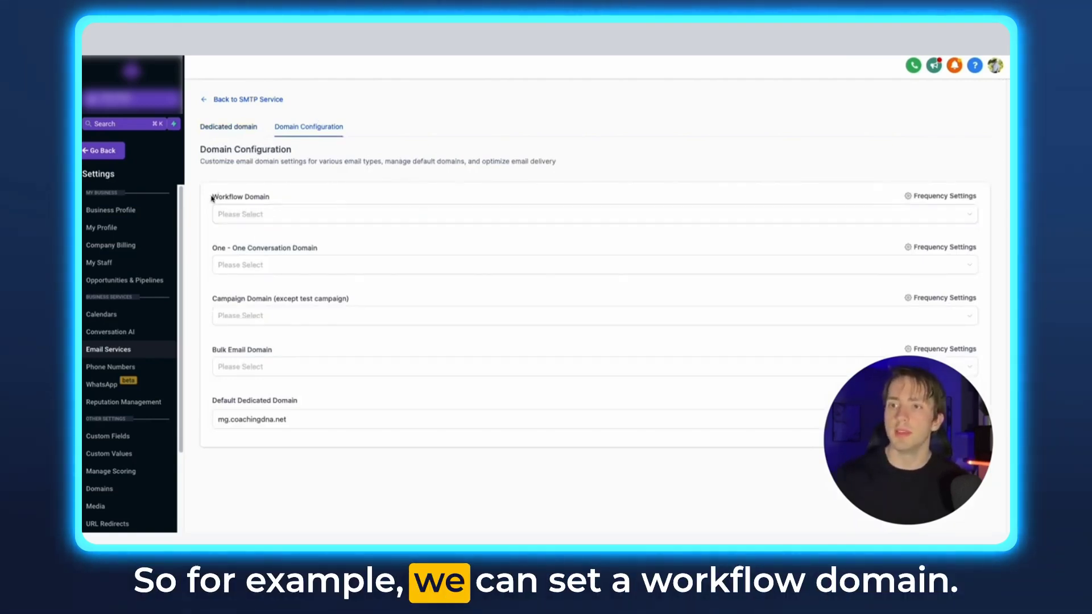
{"action": "double_click", "coordinate": [216, 248]}
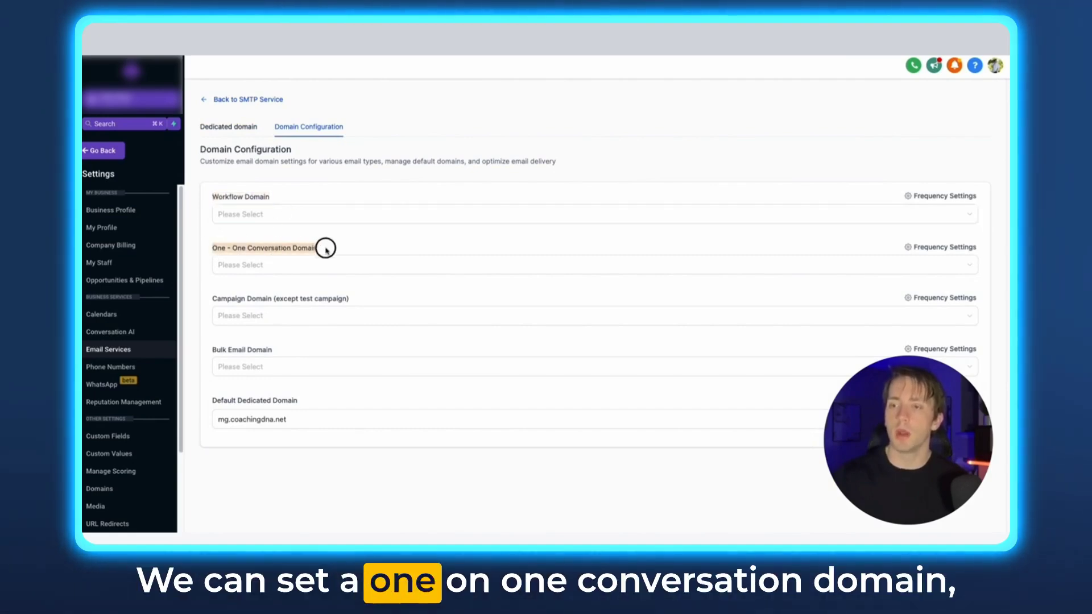
{"action": "left_click_drag", "start_coordinate": [325, 248], "coordinate": [332, 248]}
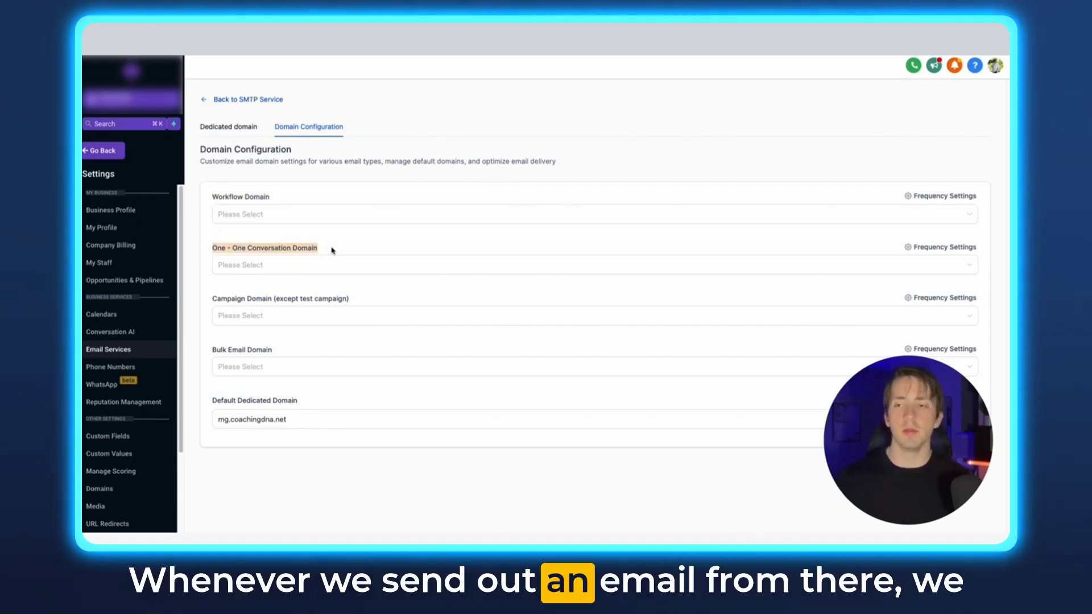
{"action": "left_click_drag", "start_coordinate": [215, 302], "coordinate": [374, 300]}
{"action": "left_click_drag", "start_coordinate": [274, 302], "coordinate": [392, 302]}
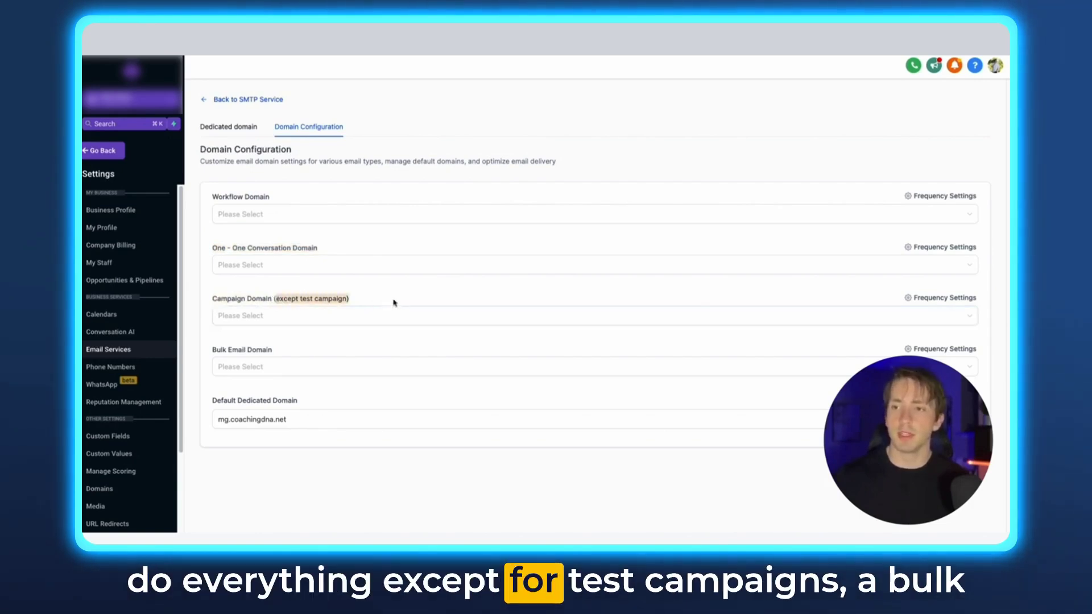
{"action": "left_click_drag", "start_coordinate": [215, 348], "coordinate": [272, 349]}
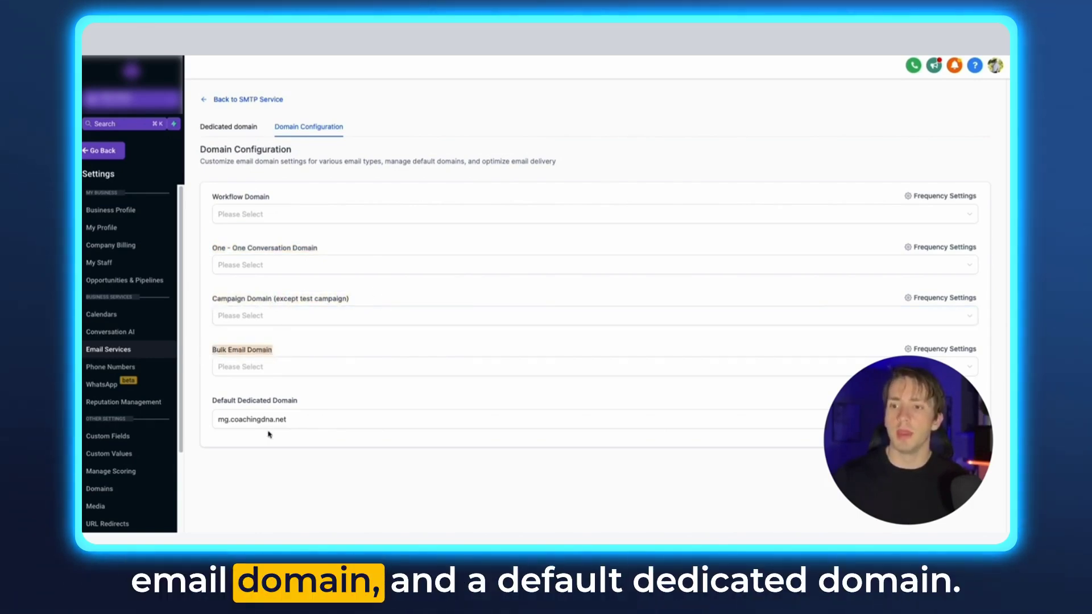
{"action": "left_click_drag", "start_coordinate": [212, 400], "coordinate": [298, 401]}
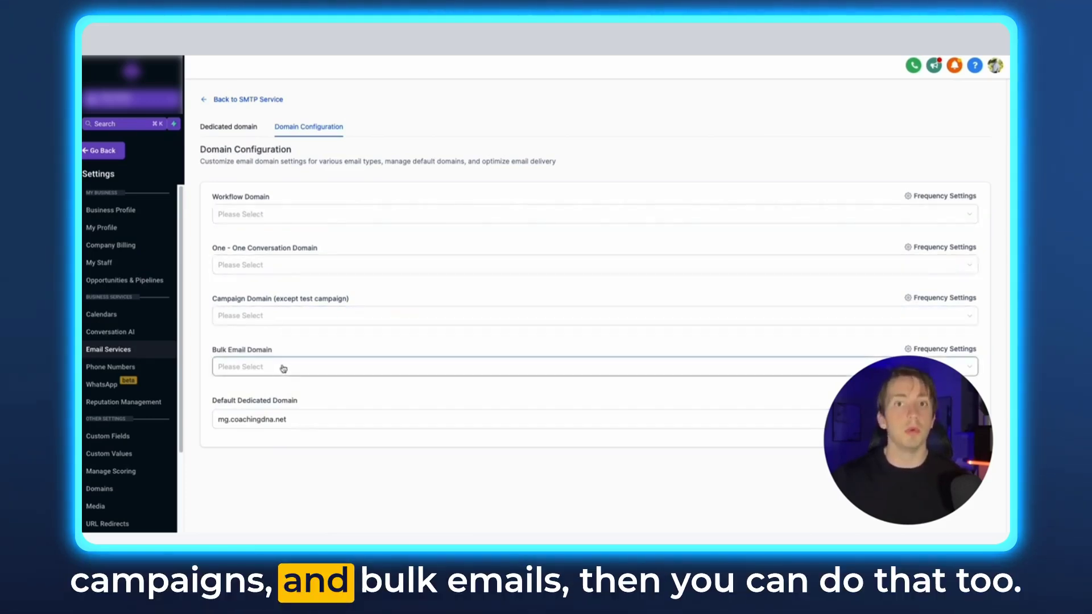
{"action": "left_click", "coordinate": [259, 215]}
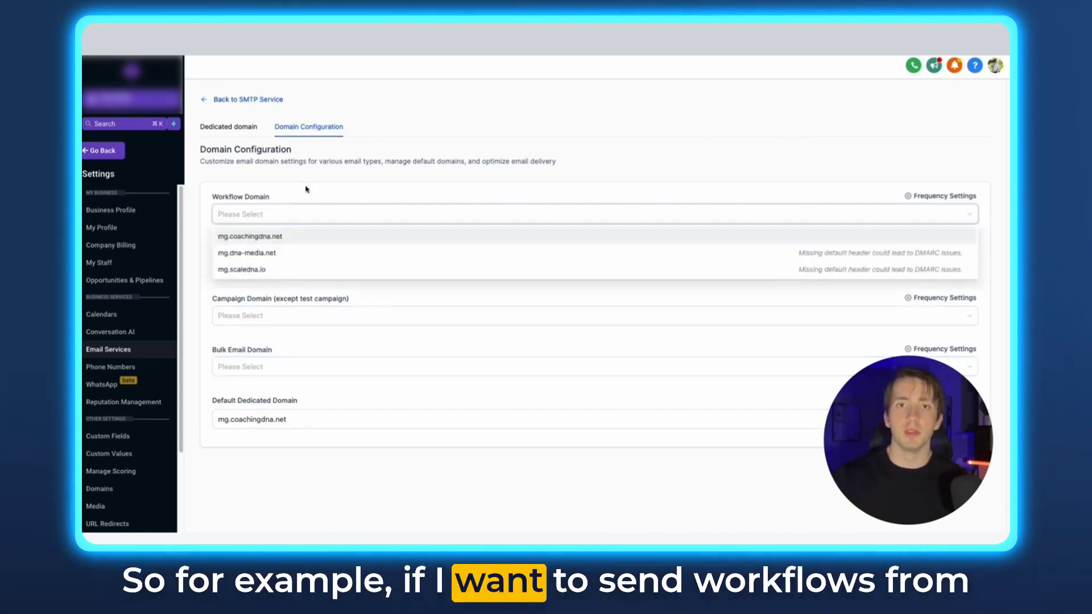
{"action": "left_click", "coordinate": [262, 236]}
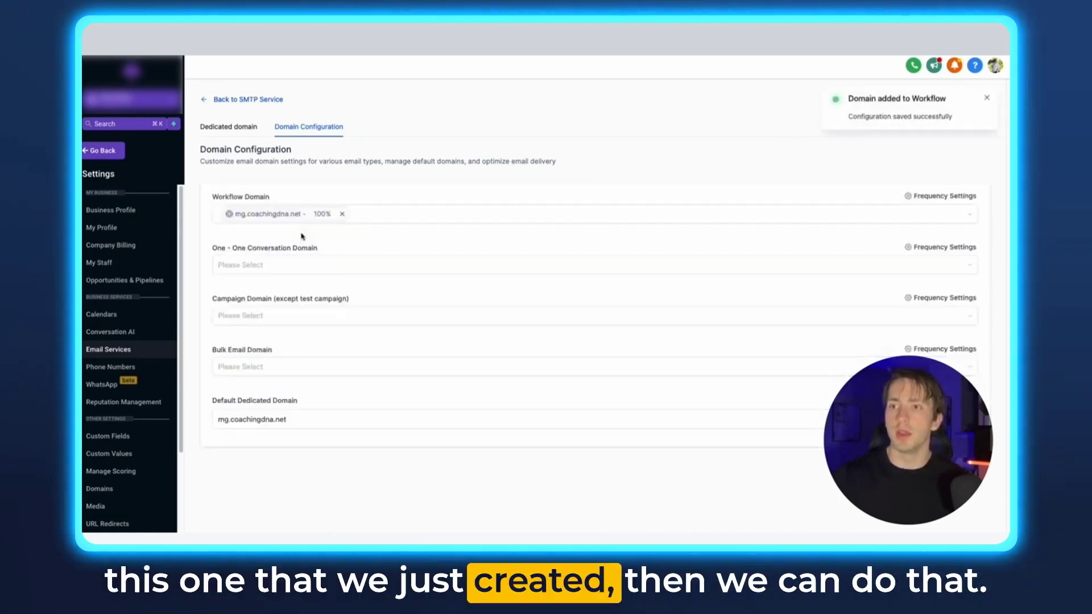
{"action": "left_click", "coordinate": [260, 266]}
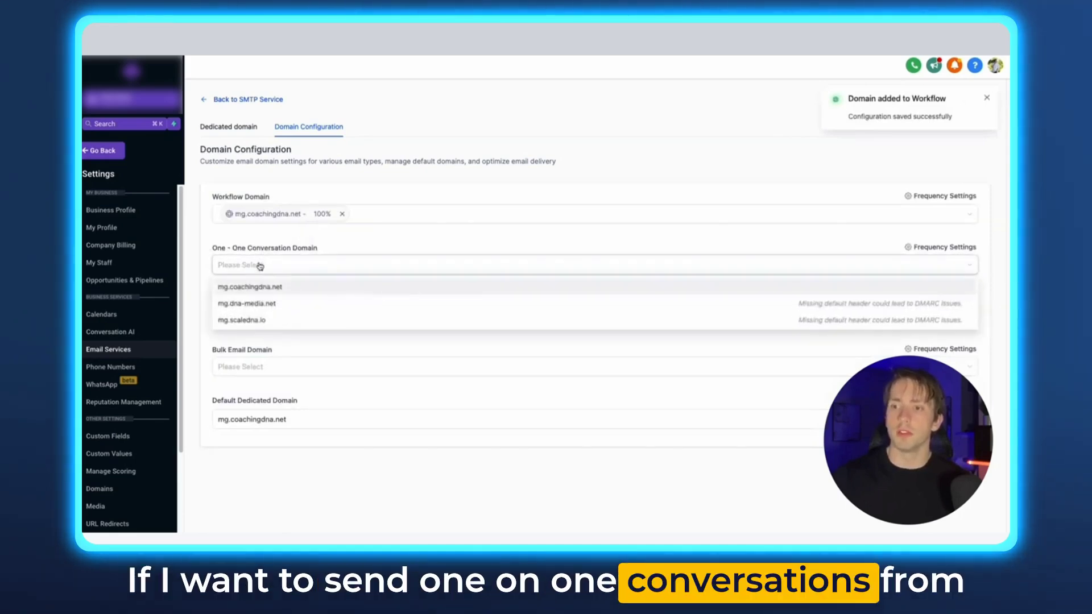
{"action": "left_click", "coordinate": [264, 303]}
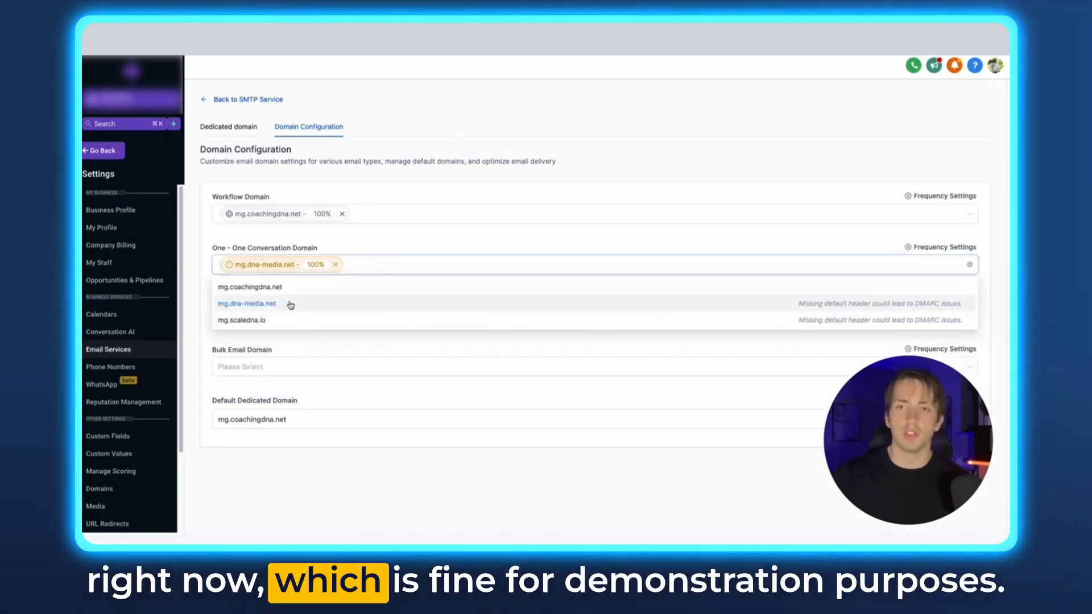
{"action": "left_click", "coordinate": [285, 281]}
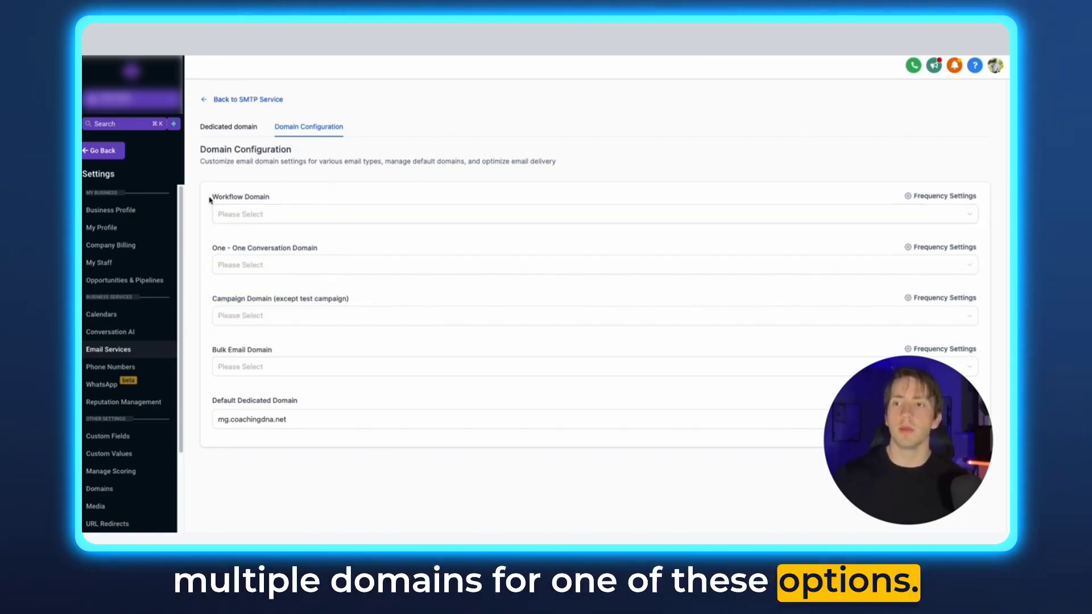
Step: Select mg.coachingdna.net and mg.dna-media.net as the Workflow Domain
{"action": "left_click", "coordinate": [259, 215]}
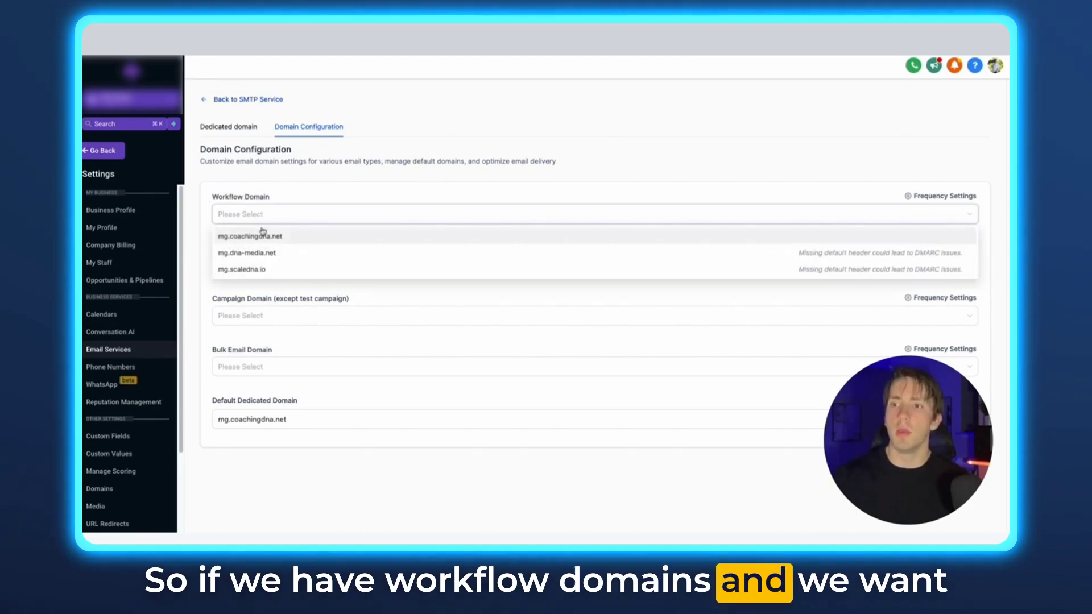
{"action": "left_click", "coordinate": [262, 238]}
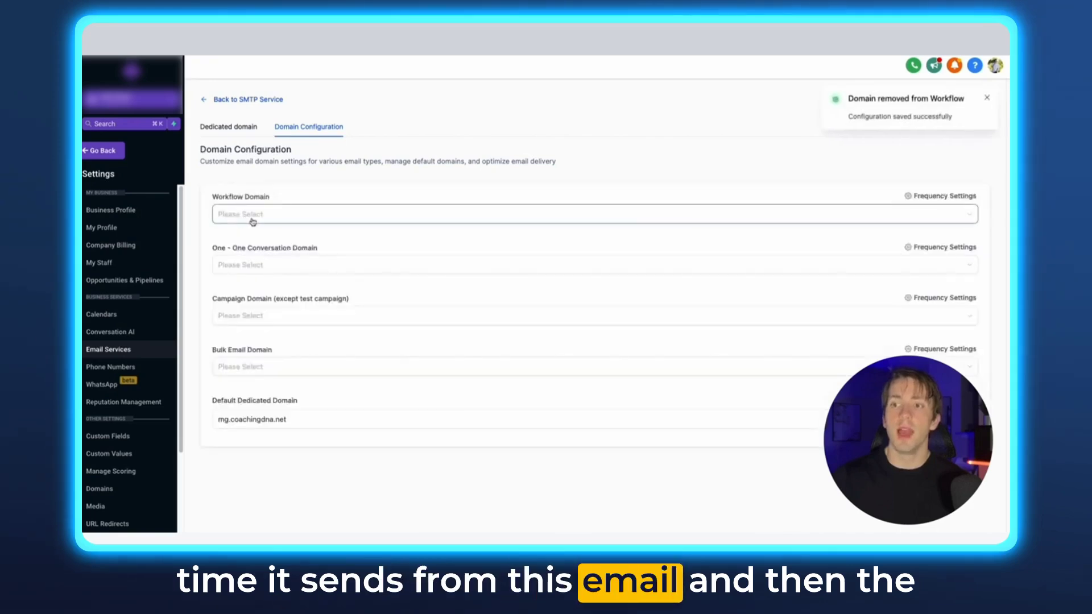
{"action": "left_click", "coordinate": [290, 219]}
{"action": "left_click", "coordinate": [285, 238]}
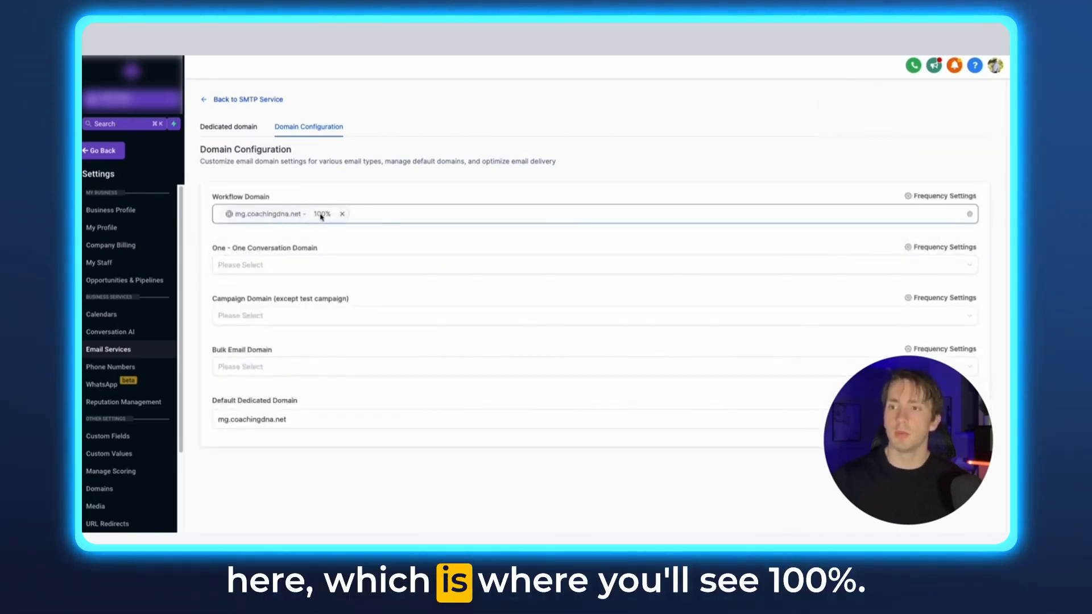
{"action": "left_click", "coordinate": [364, 218]}
{"action": "left_click", "coordinate": [297, 254]}
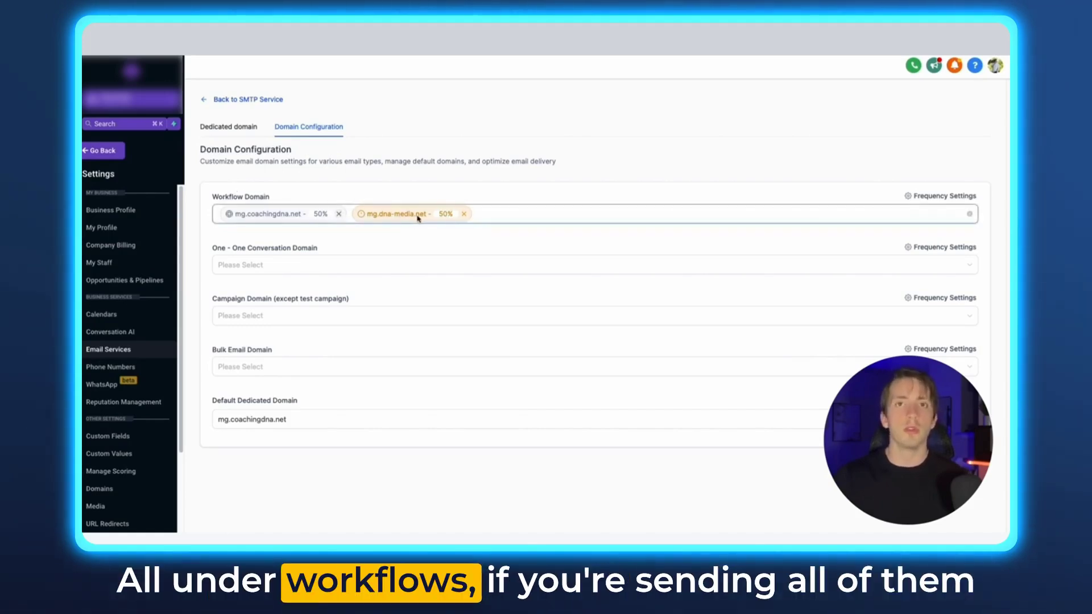
Step: Open Frequency Settings and start retyping mg.coachingdna.net's percentage share, now 3
{"action": "mouse_move", "coordinate": [418, 218]}
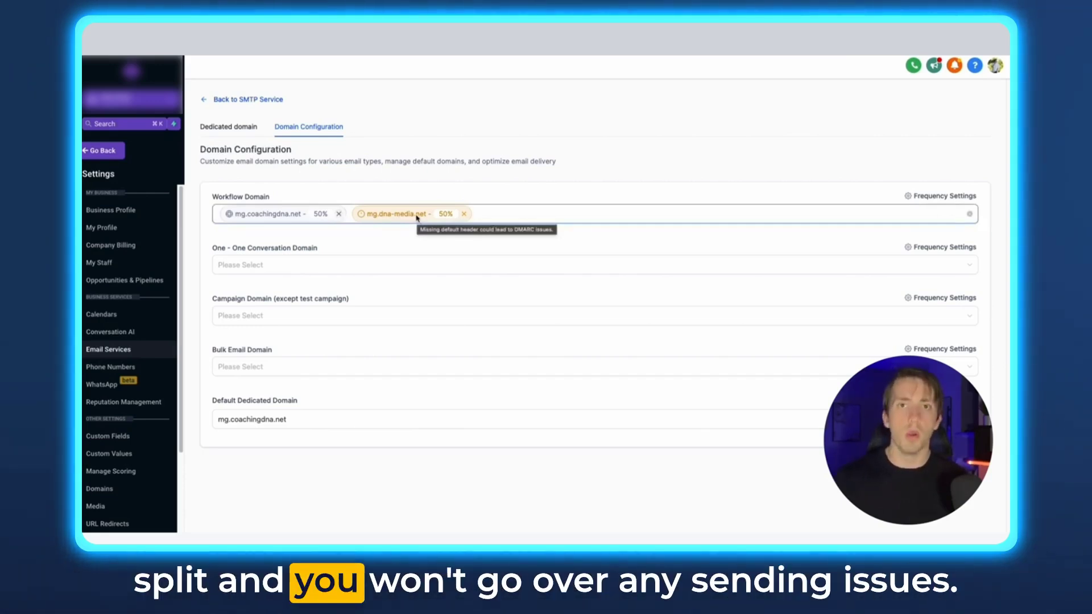
{"action": "left_click", "coordinate": [913, 197]}
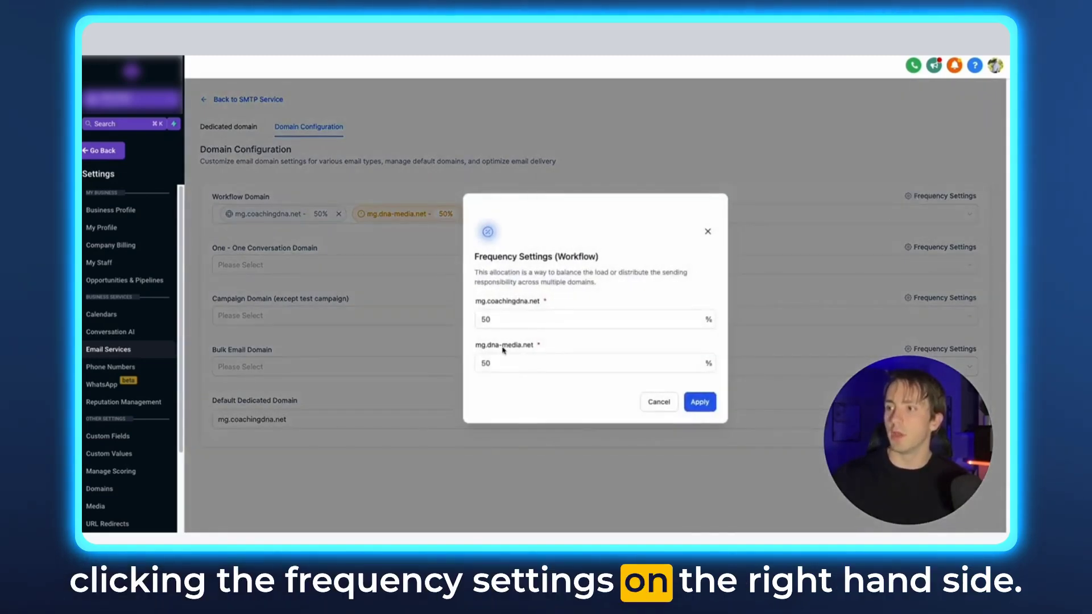
{"action": "type", "text": "3"}
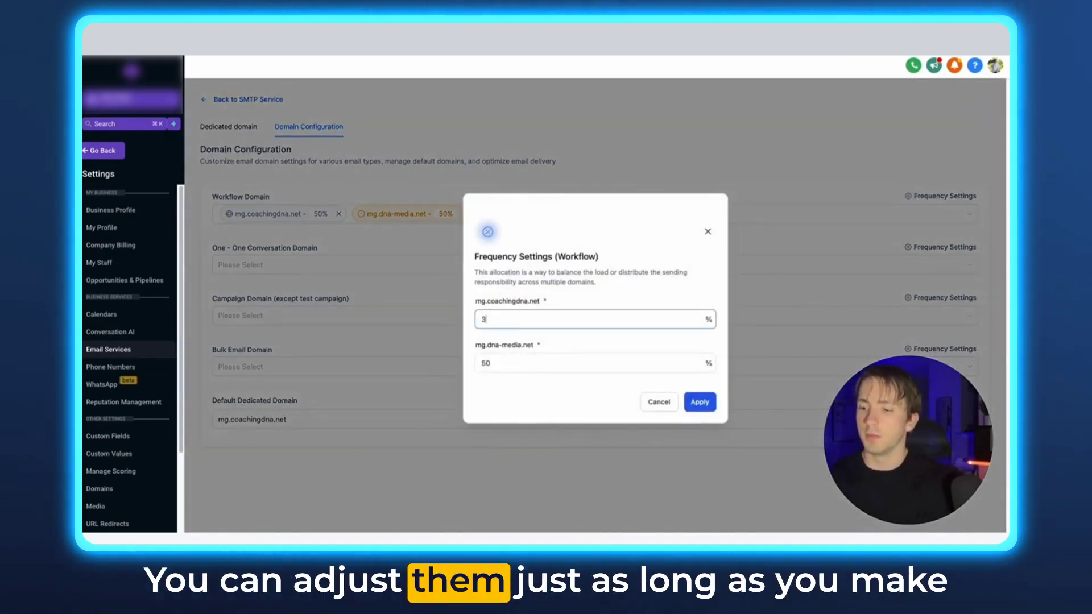